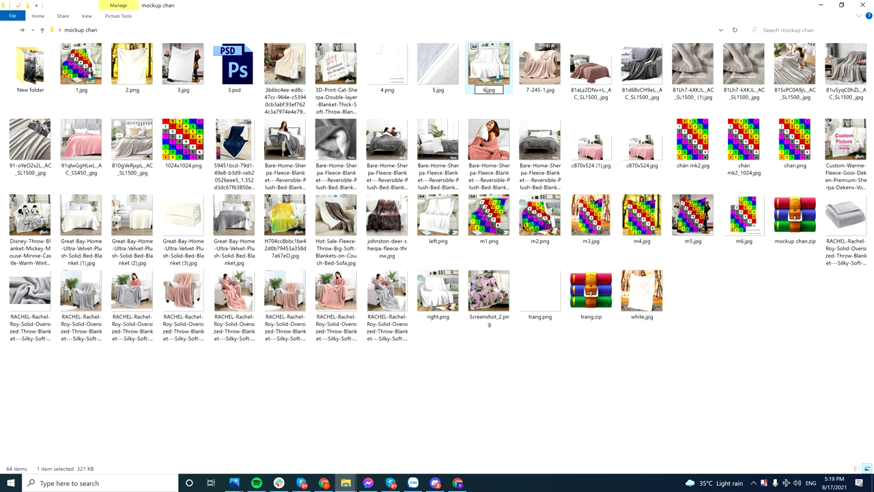
Rename the white blanket photo 6.jpg as 6s.jpg and open it in Adobe Photoshop CS6.
key(Return)
key(Return)
right_click(494, 72)
mouse_move(556, 280)
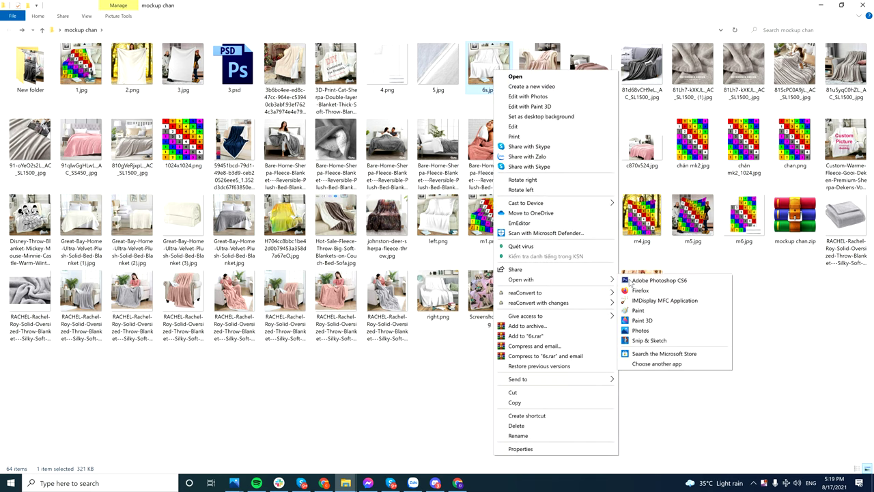
click(642, 281)
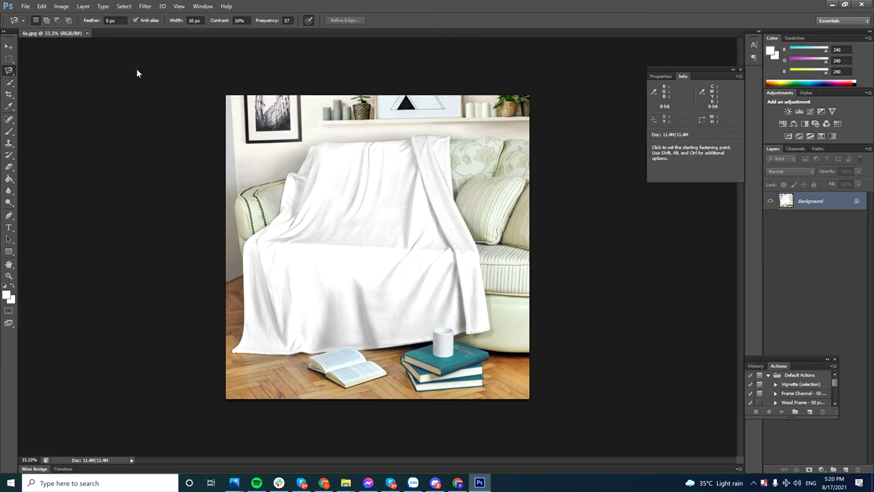
Go back to the mockup chan folder and open chan.png in Photoshop as well.
click(826, 5)
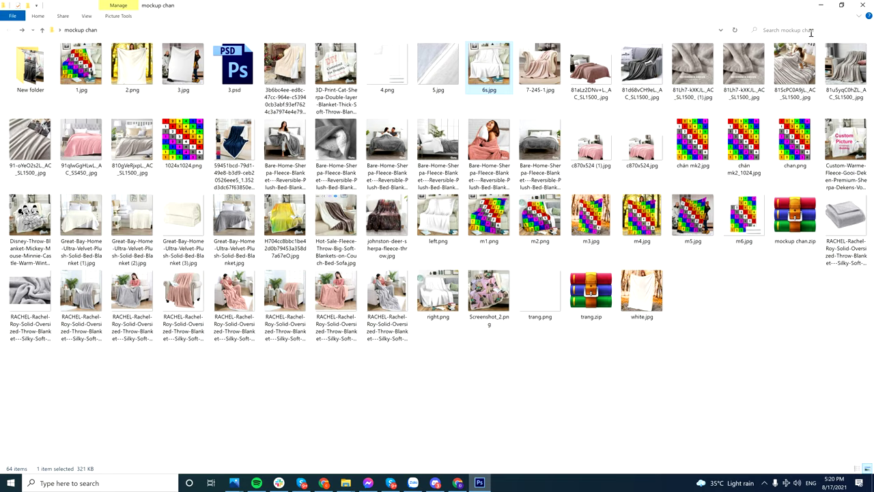
right_click(791, 166)
mouse_move(772, 298)
click(677, 304)
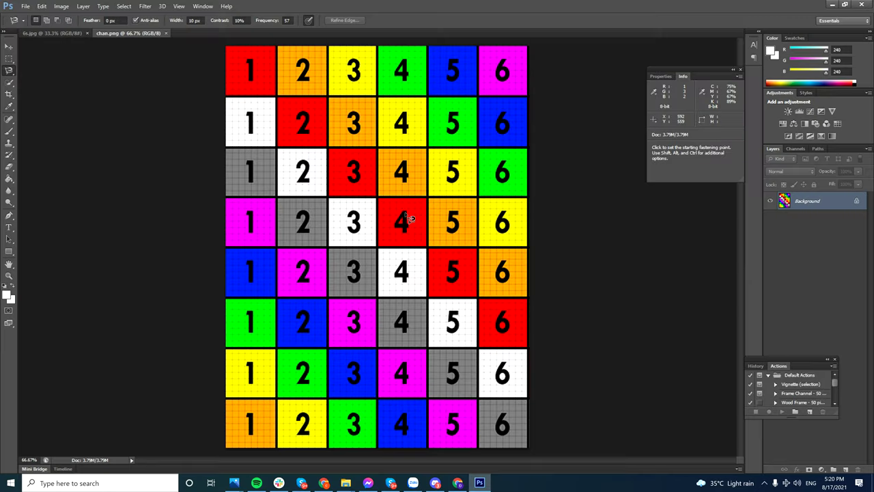
Bring the chan.png artwork into 6s.jpg as a new layer and place it over the blanket.
drag(140, 36, 469, 185)
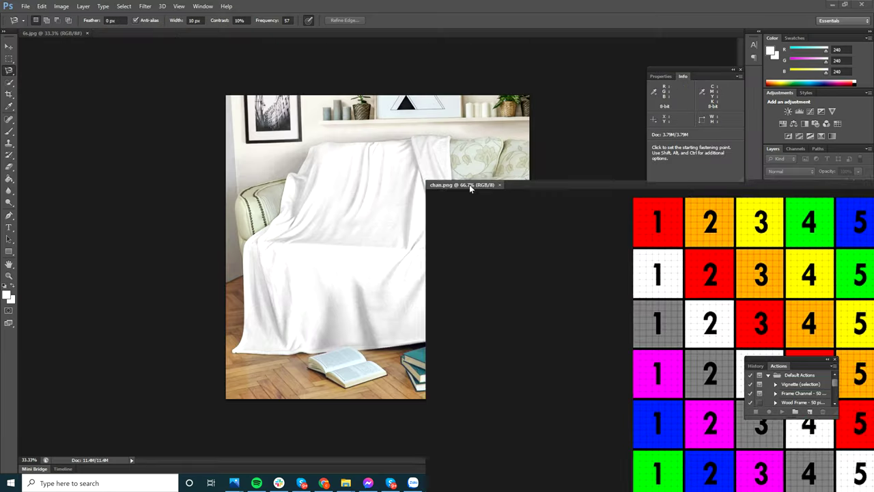
key(v)
drag(625, 321, 359, 277)
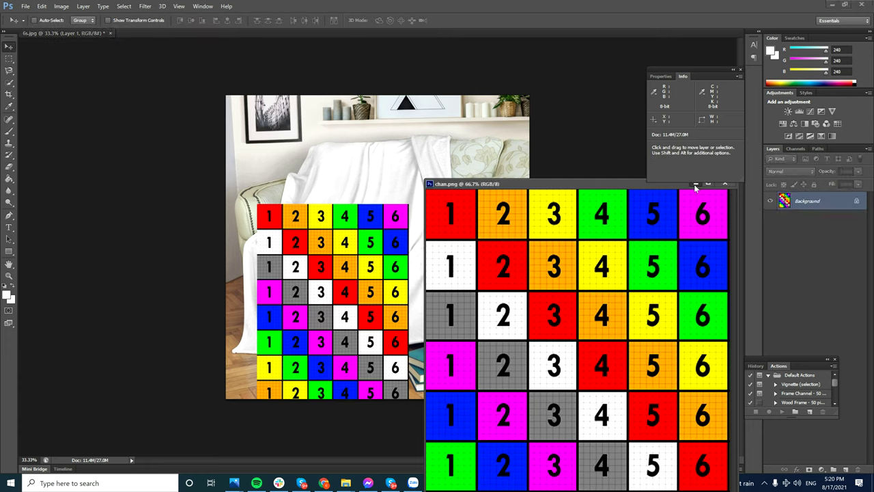
click(695, 184)
drag(345, 310, 383, 255)
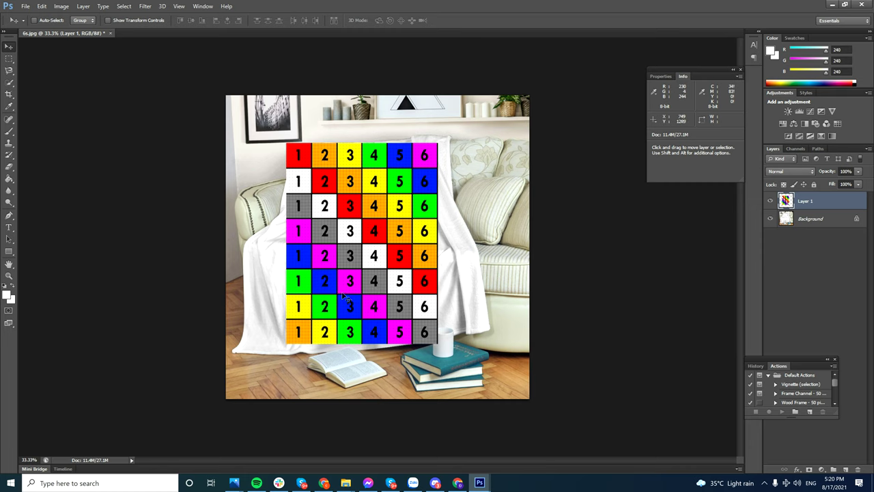
Free-transform the number grid, skewing its corners outward so it widens toward the floor like the draped blanket.
right_click(370, 231)
click(359, 233)
key(ctrl+t)
right_click(367, 223)
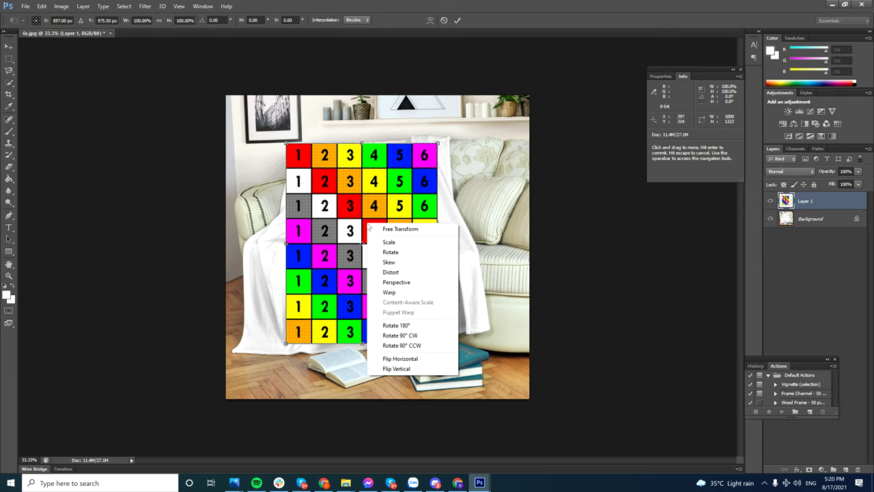
click(387, 263)
drag(287, 145, 312, 145)
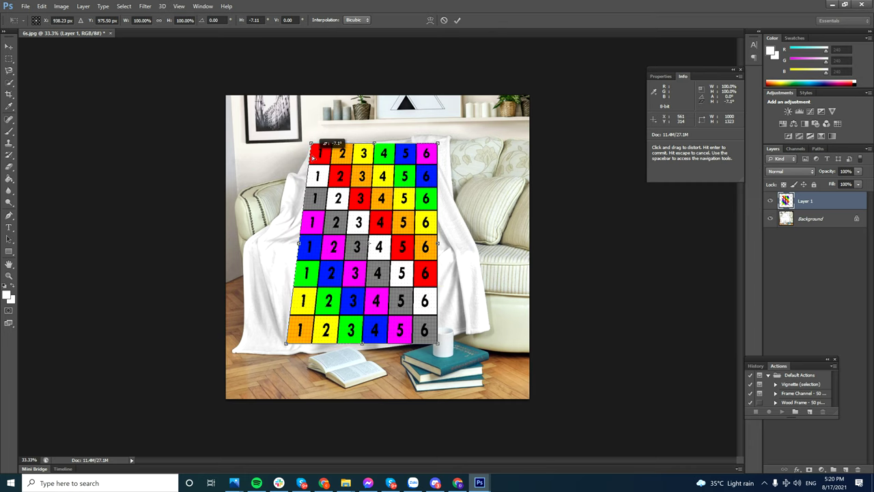
mouse_move(437, 146)
mouse_down()
mouse_move(449, 143)
mouse_move(444, 131)
mouse_move(450, 137)
mouse_up()
drag(440, 343, 474, 323)
drag(287, 344, 238, 346)
drag(473, 347, 494, 343)
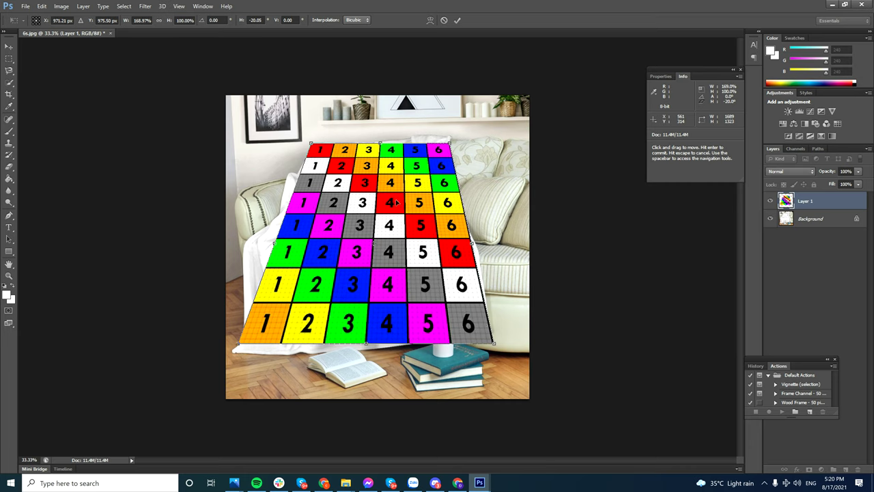
Fine-tune the skewed grid's four corners to cover the blanket's upper edge and lower hem, and apply the transform.
drag(450, 145, 448, 134)
drag(311, 145, 298, 142)
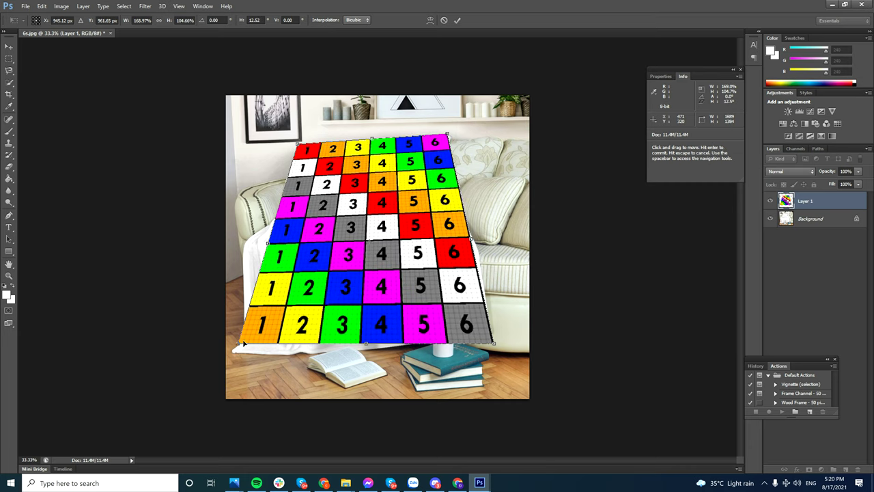
drag(239, 345, 225, 356)
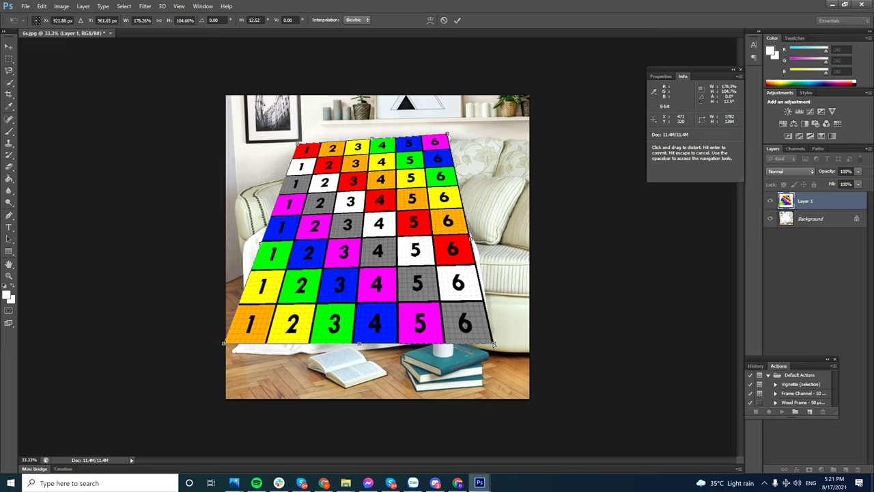
drag(494, 344, 501, 344)
key(Return)
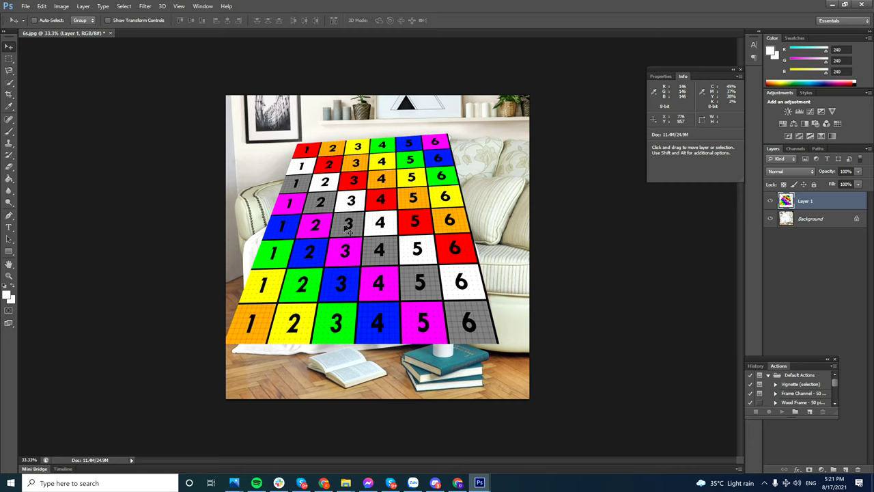
Scale the number grid up to about 108% and reposition it so it covers the blanket.
key(ctrl+t)
drag(498, 140, 522, 115)
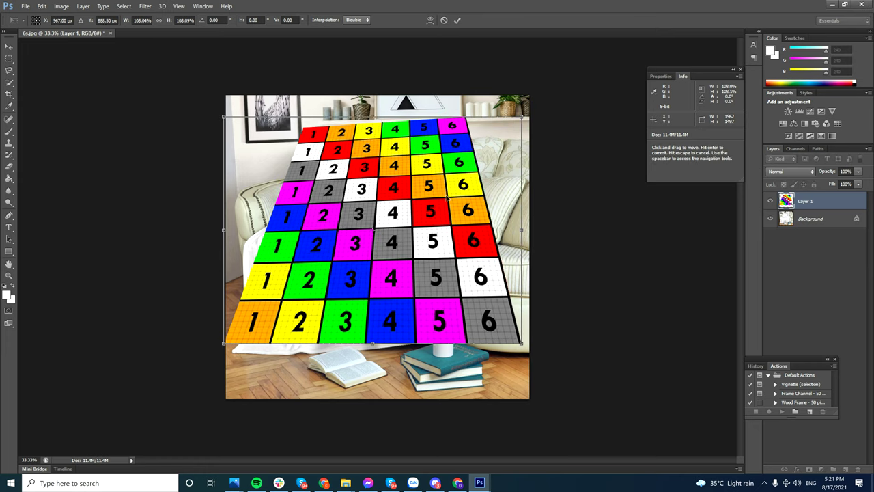
key(Return)
drag(439, 189, 404, 223)
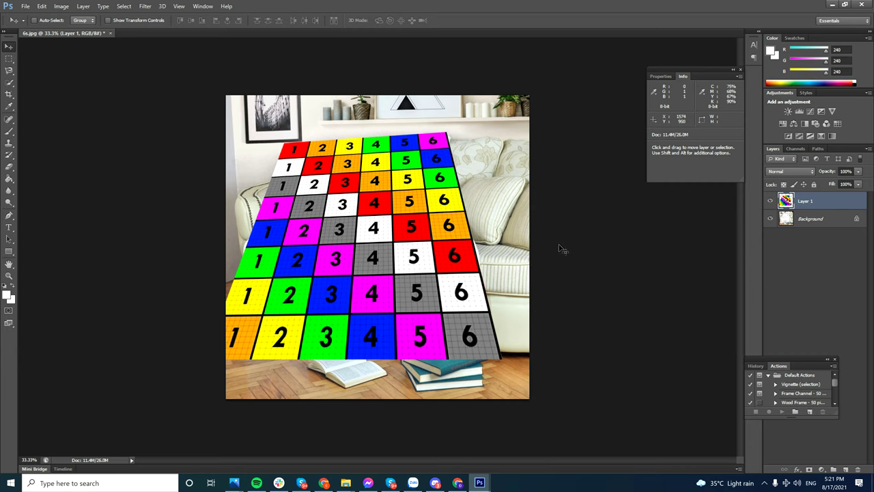
Outline the blanket's main front panel on the Background layer with the Magnetic Lasso, hiding Layer 1 during tracing.
click(771, 201)
click(787, 219)
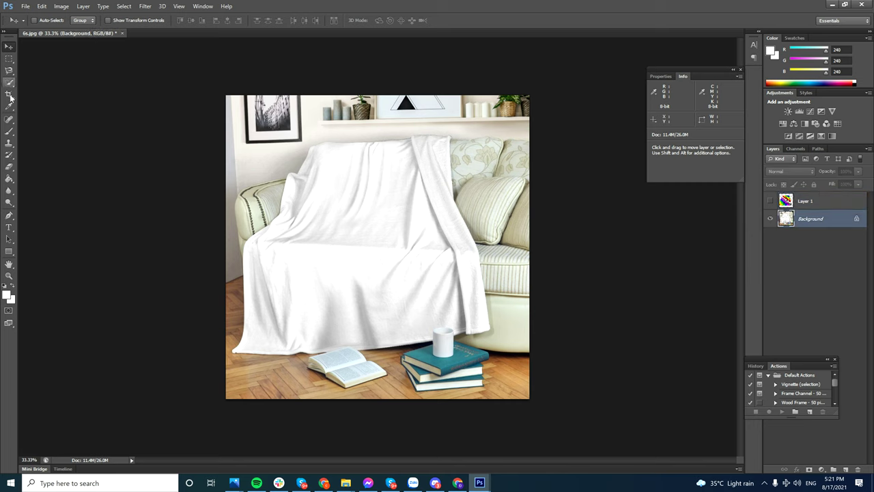
drag(9, 70, 33, 89)
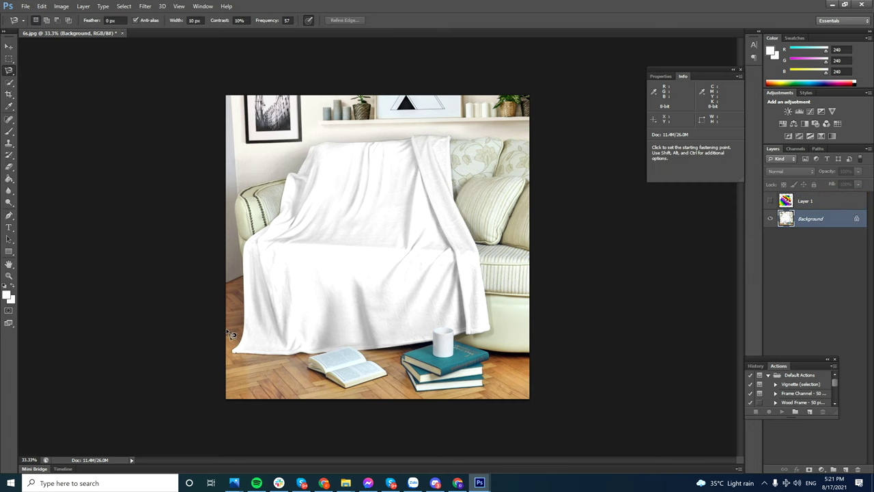
click(235, 348)
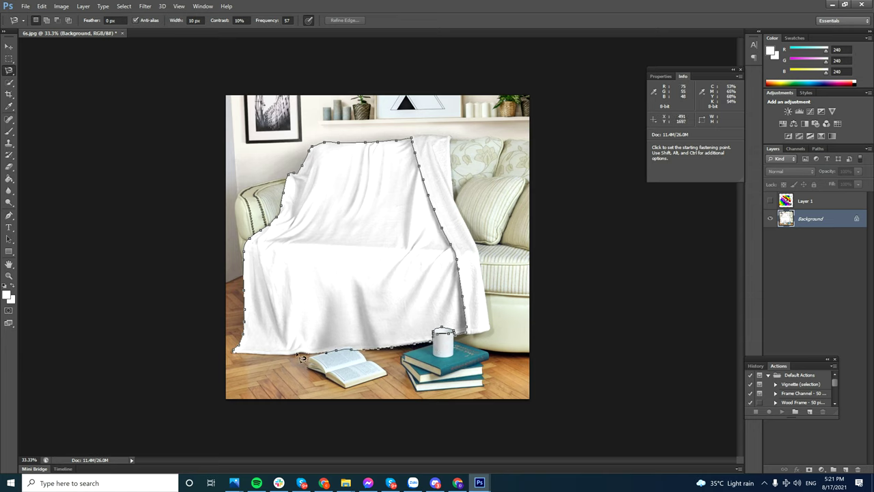
double_click(236, 358)
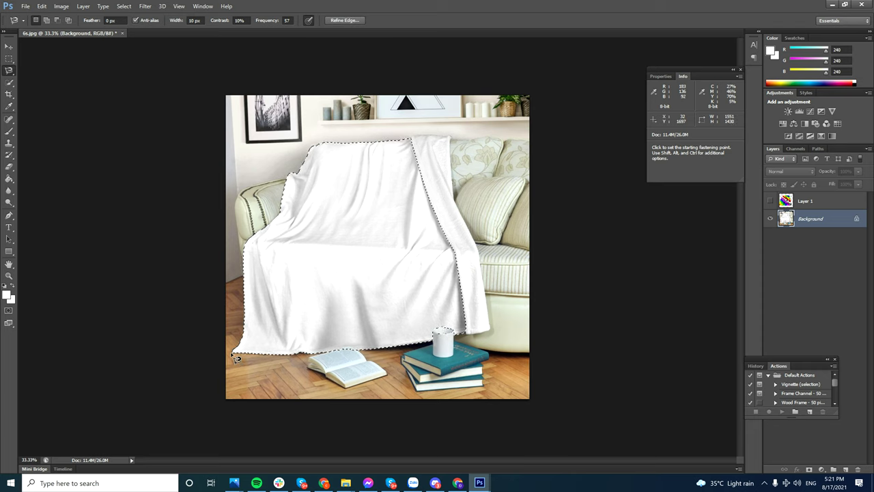
click(771, 201)
right_click(374, 246)
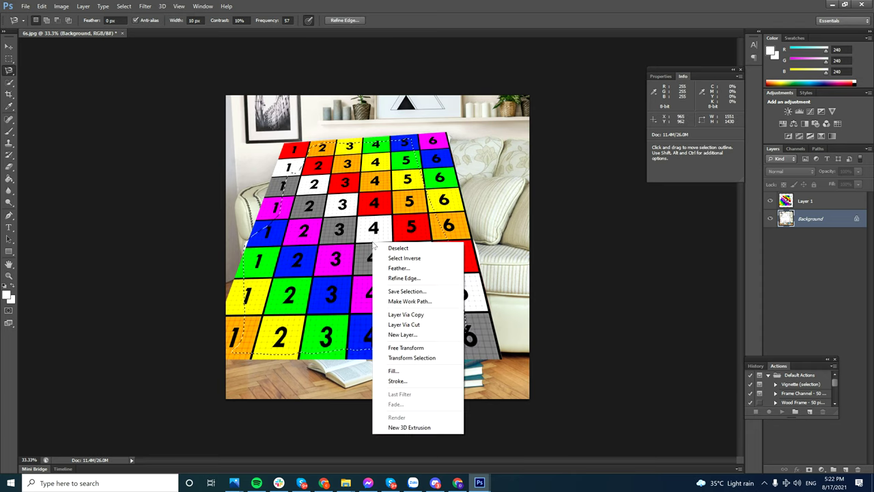
click(406, 314)
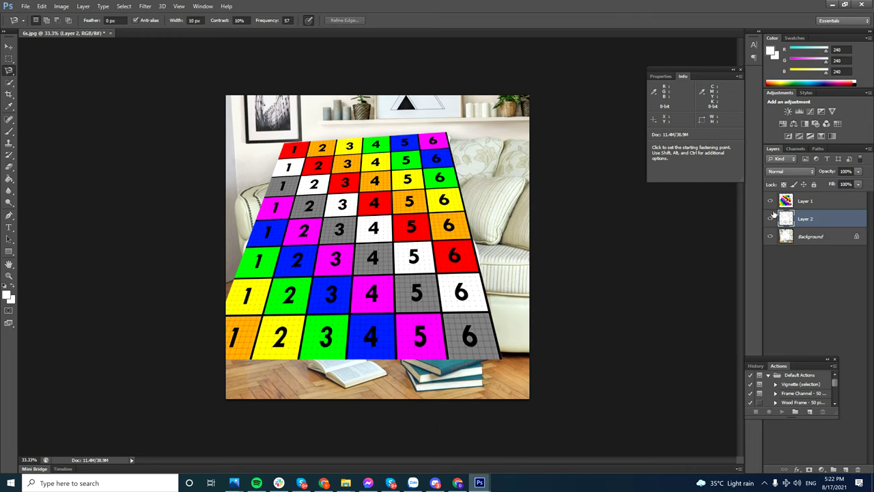
click(771, 219)
click(771, 202)
click(772, 202)
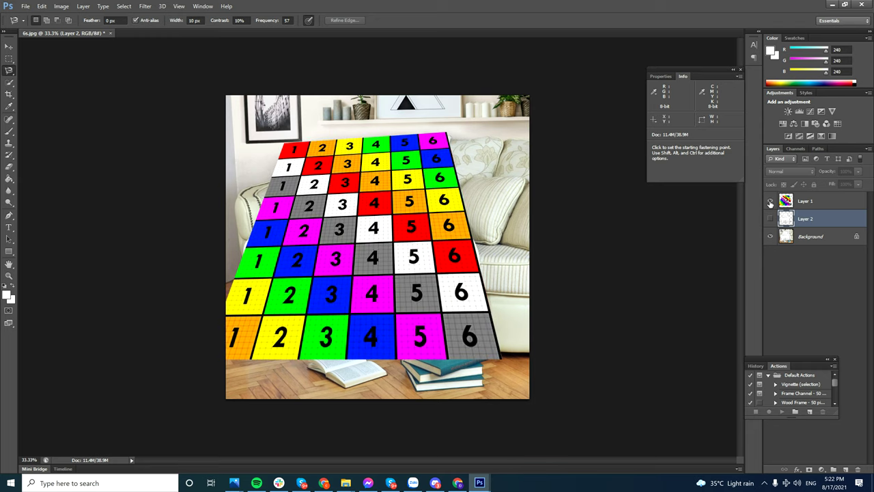
click(772, 202)
click(772, 218)
click(771, 201)
ctrl+click(786, 218)
key(Delete)
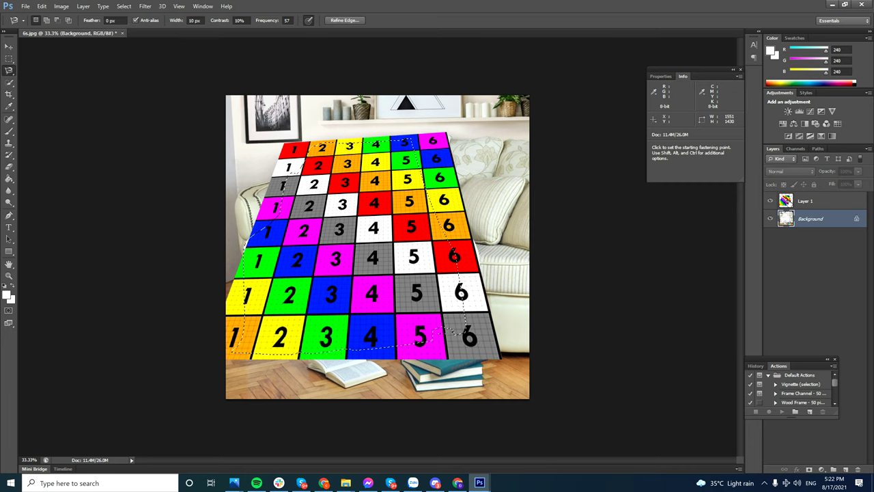
Copy the selected blanket area of Layer 1 to a new layer and hide Layer 1.
click(791, 203)
right_click(347, 248)
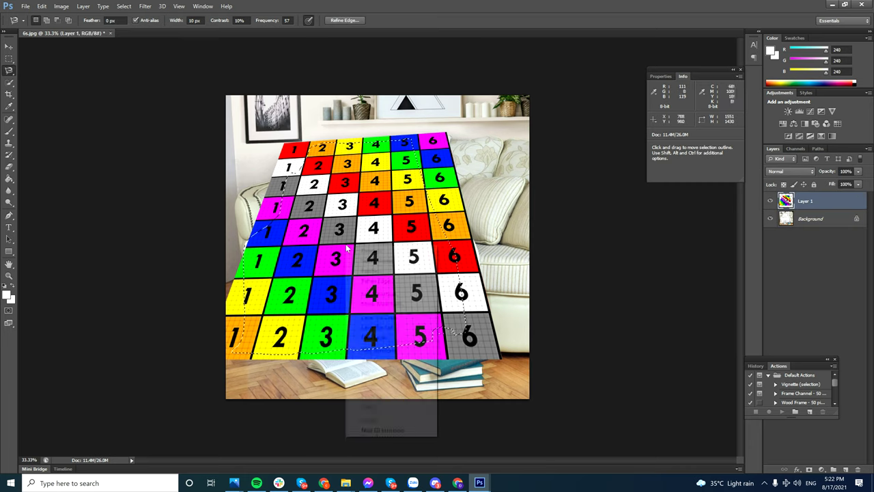
click(379, 318)
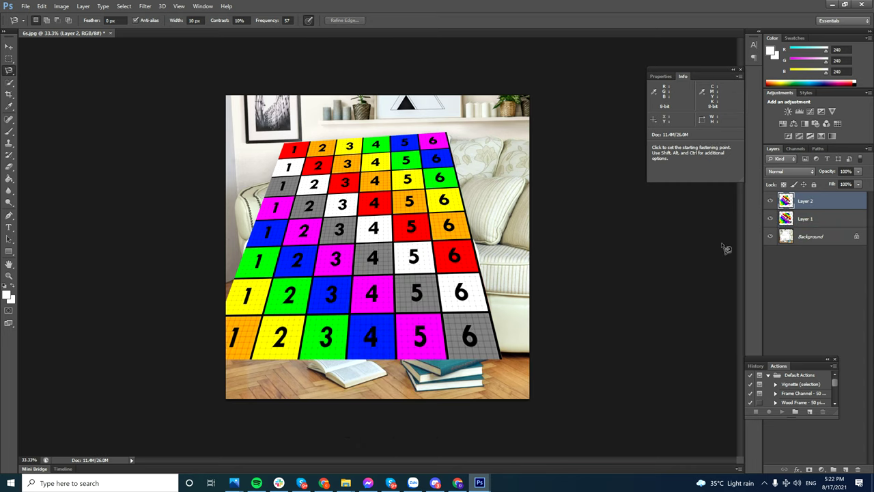
click(771, 218)
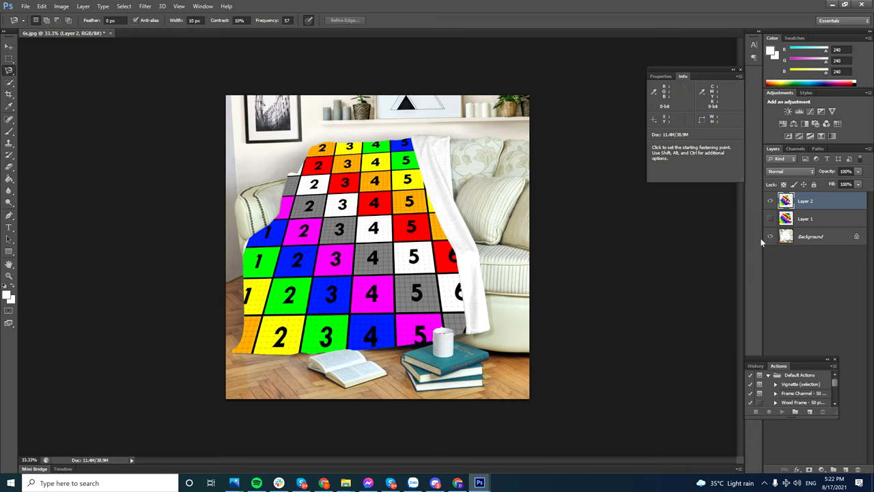
Duplicate the Background layer and move the copy to the top of the layer stack.
click(812, 238)
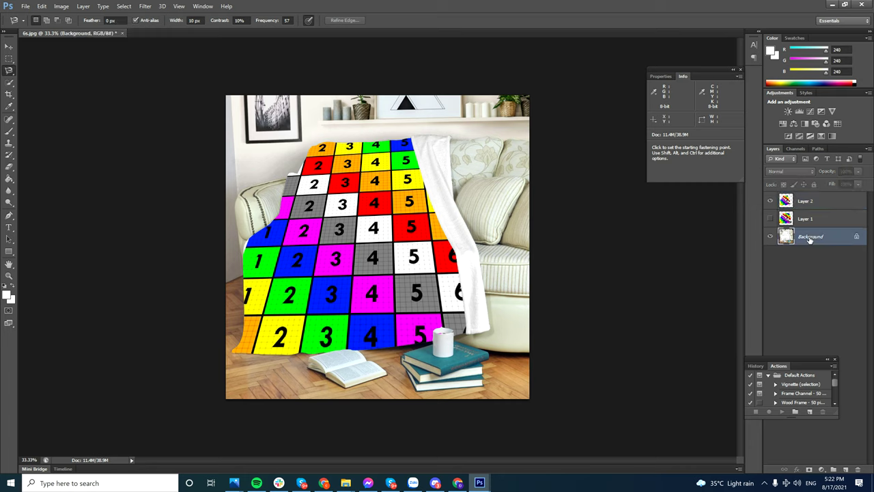
right_click(810, 239)
click(813, 257)
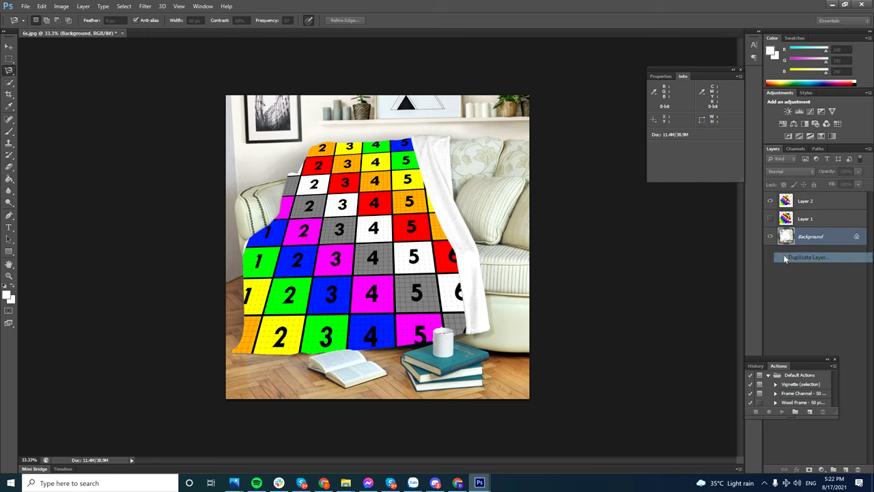
click(468, 131)
drag(811, 238, 845, 182)
Set the Background copy's opacity to 81% and hide that layer.
click(859, 186)
click(858, 173)
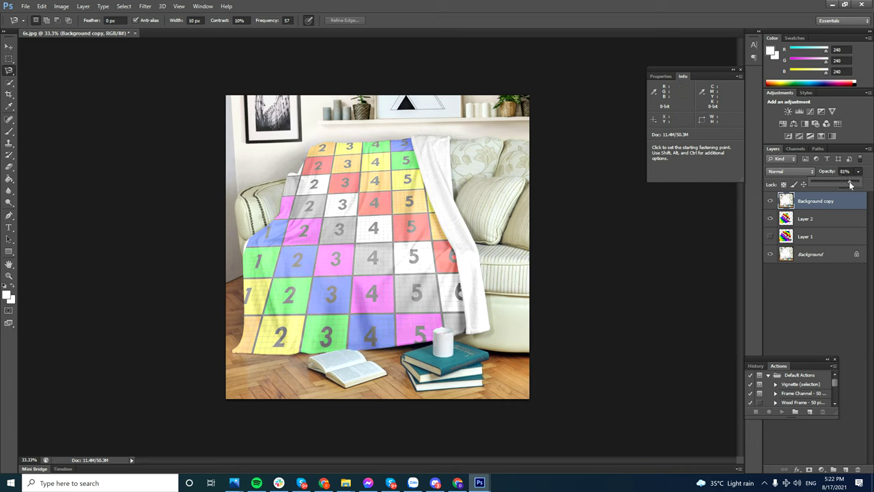
click(770, 201)
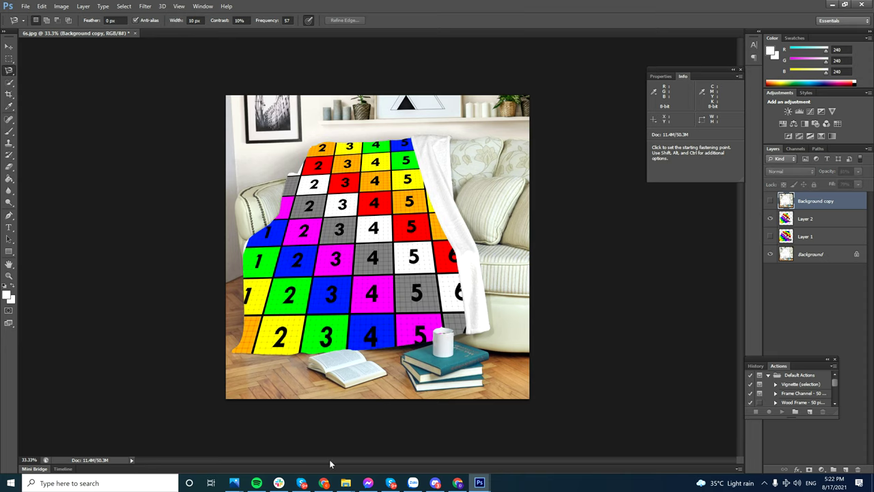
Open blanket-mockup 3.psd from the 6 mockup - blanket folder.
mouse_move(346, 484)
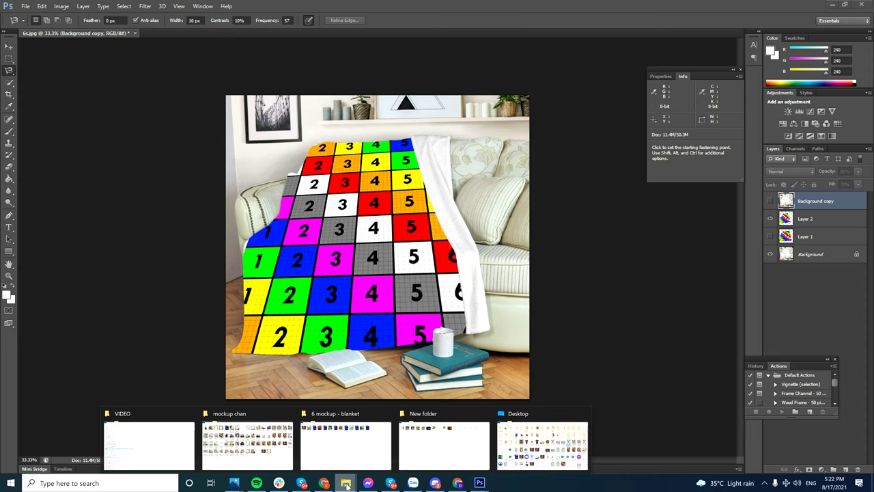
click(341, 450)
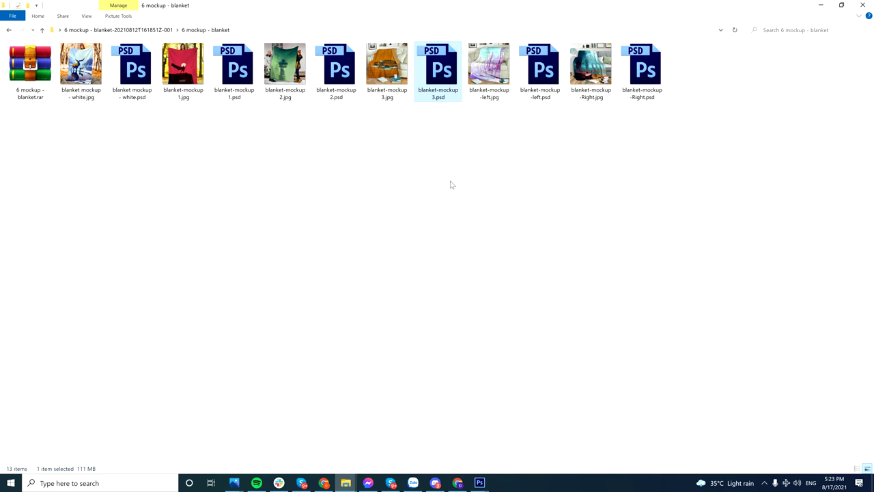
double_click(447, 78)
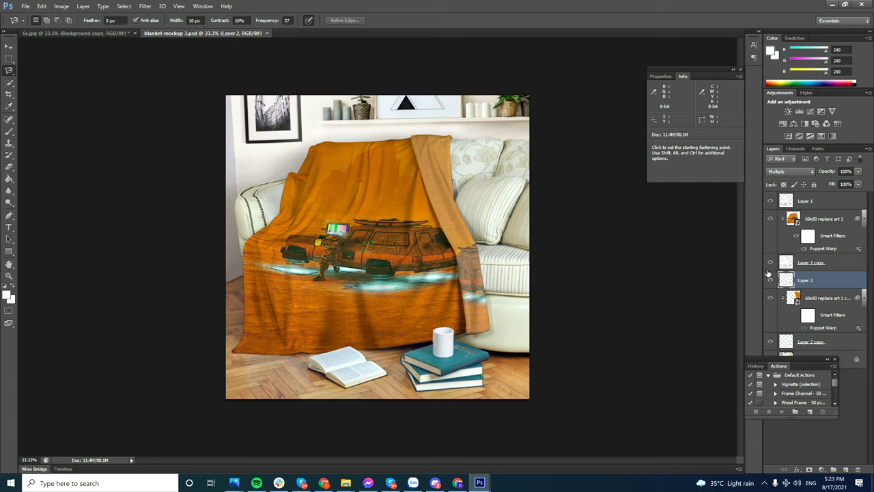
Copy the Multiply fold-shading Layer 1 from blanket-mockup 3.psd into 6s.jpg and minimize the mockup document.
click(771, 201)
click(771, 201)
click(771, 200)
click(771, 201)
click(792, 201)
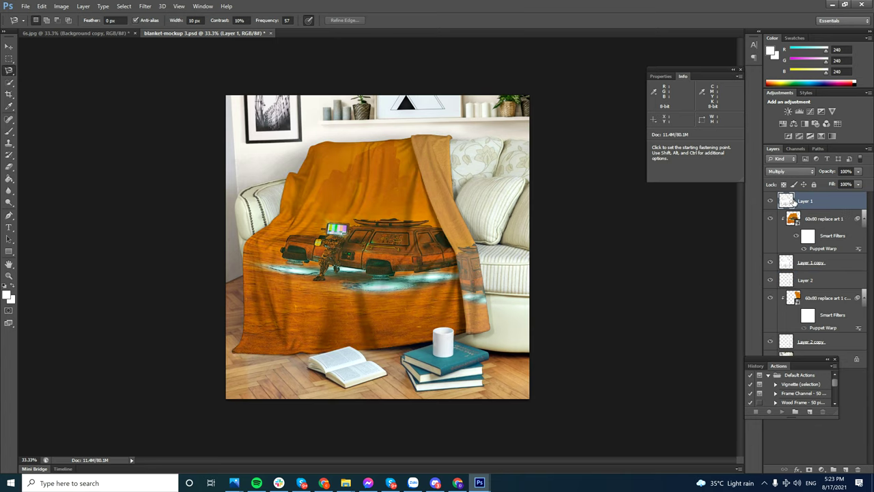
drag(233, 33, 451, 185)
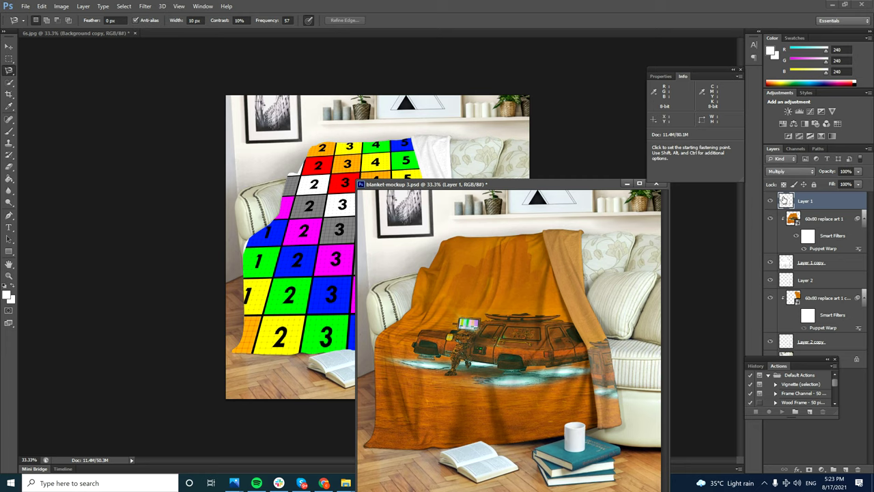
drag(786, 202, 425, 162)
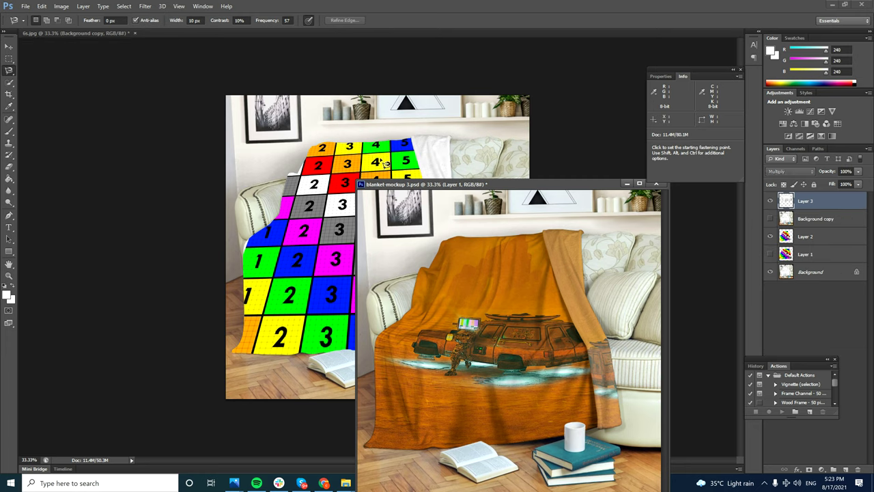
click(627, 185)
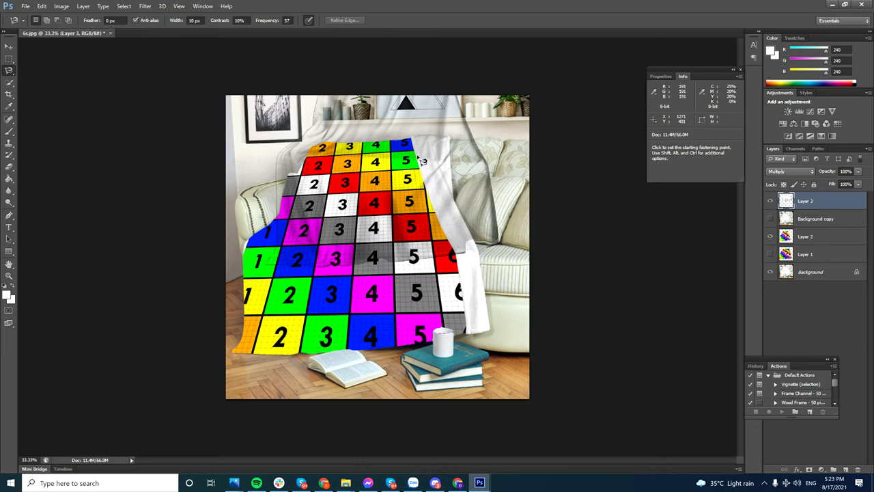
Move the fold-shading layer with the Move tool so its folds line up with the blanket in the photo.
click(407, 198)
double_click(418, 162)
right_click(414, 164)
click(438, 168)
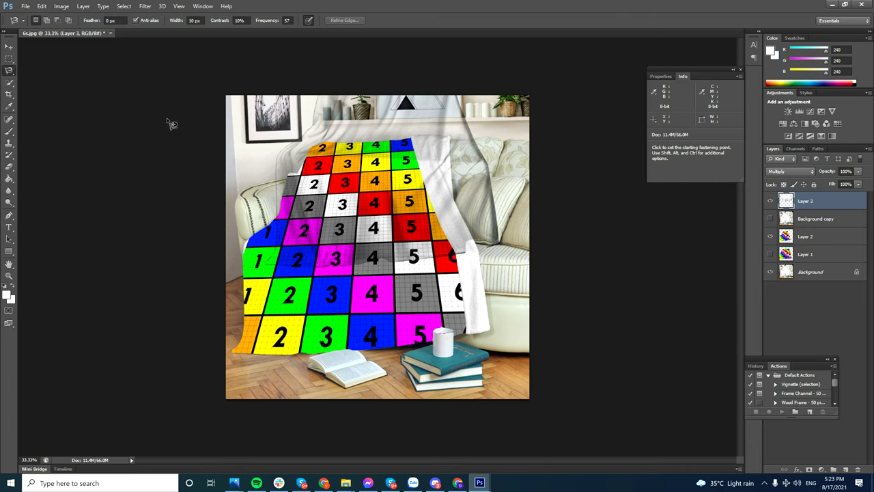
click(9, 46)
drag(362, 109, 312, 242)
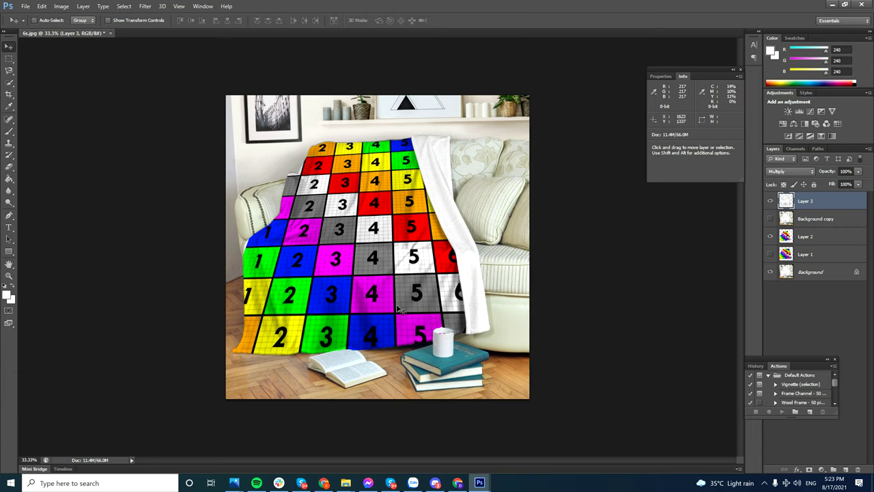
click(765, 483)
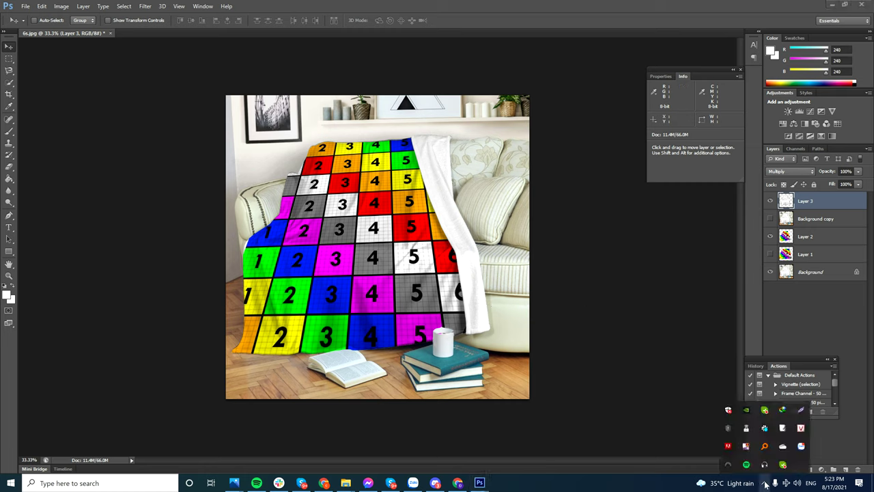